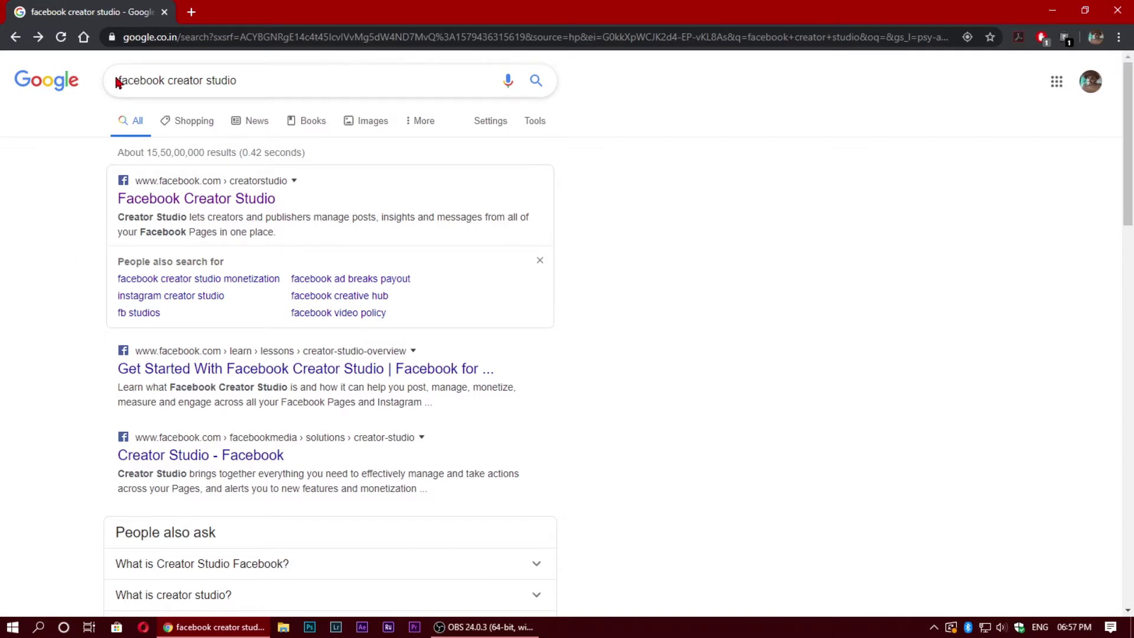
Open Facebook Creator Studio from the search results and log in with Facebook credentials
left_click(185, 201)
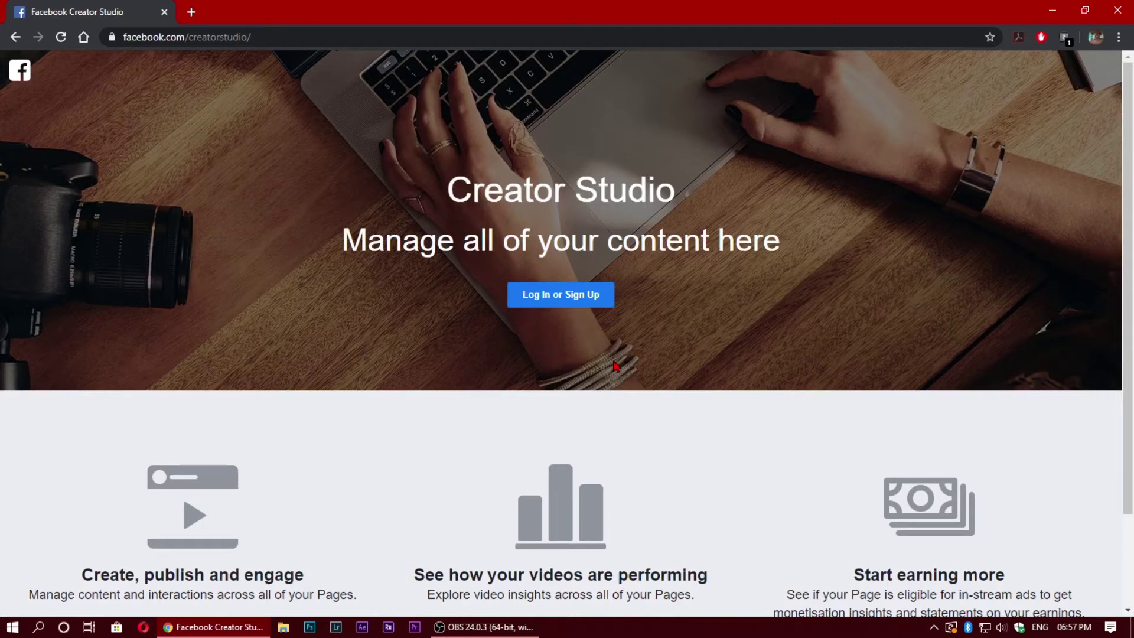
left_click(555, 300)
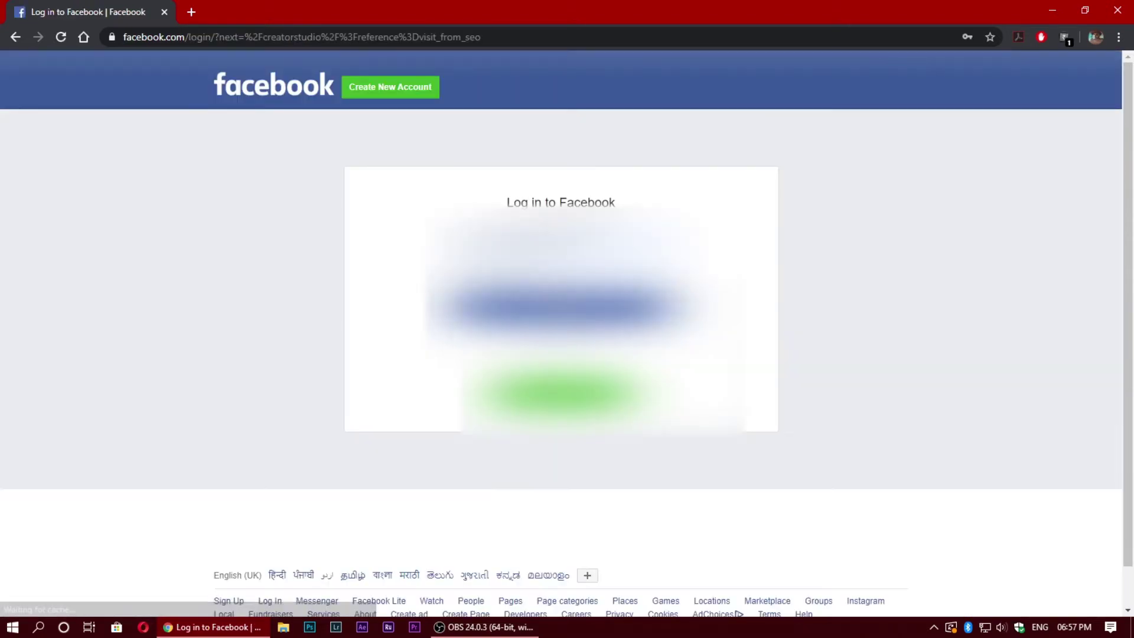
key("Return")
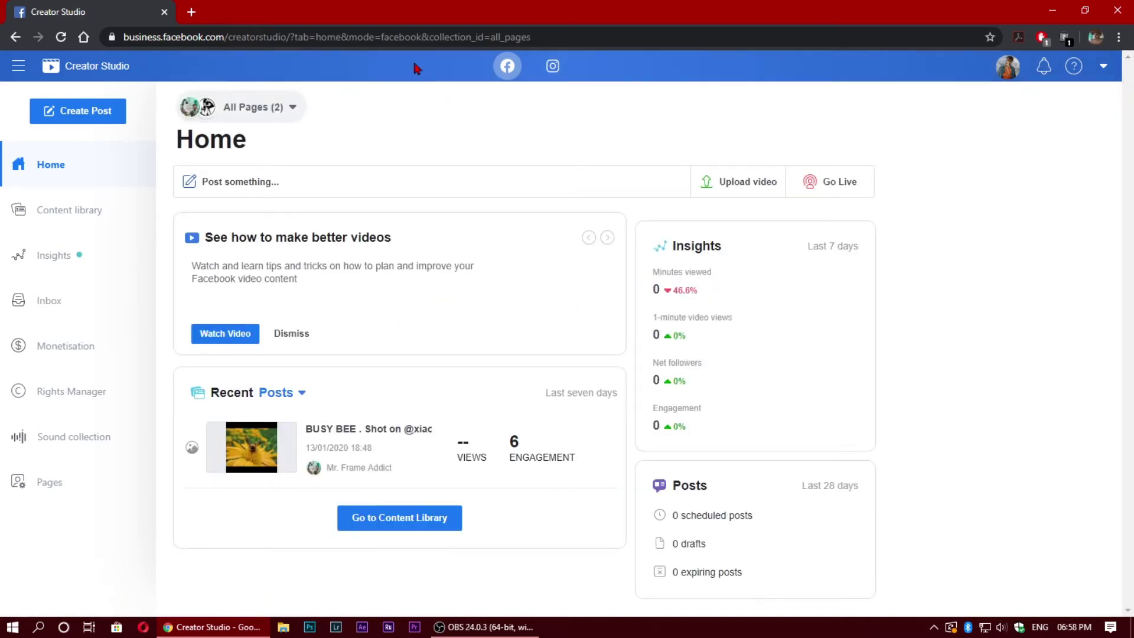
On the Instagram side, start connecting the suggested Instagram account, sharing access with Page members
left_click(552, 68)
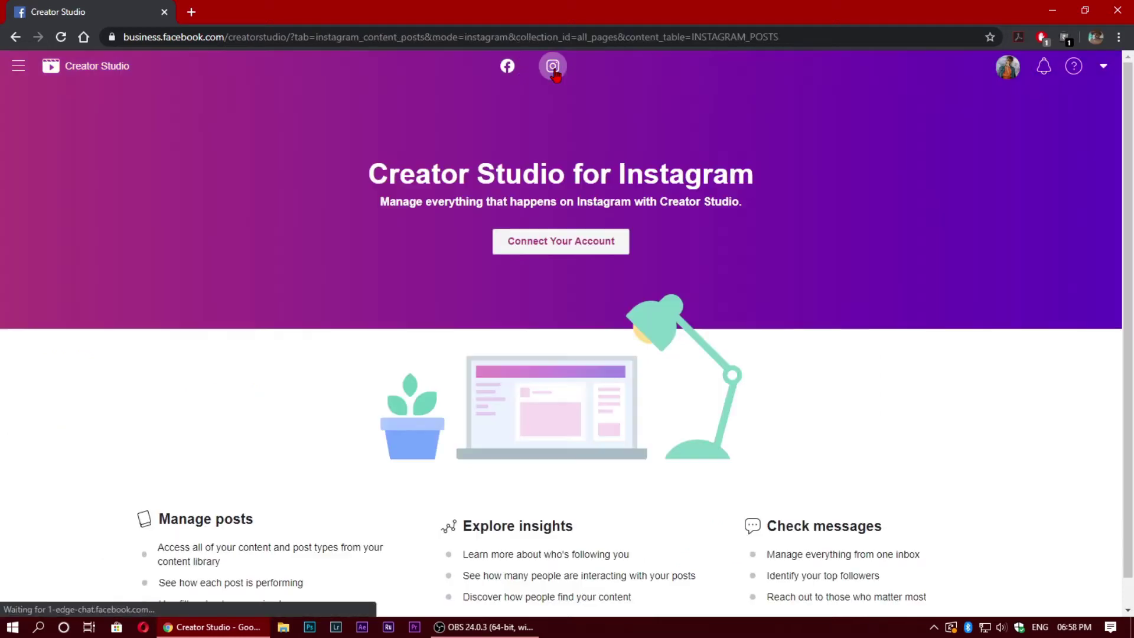
left_click(574, 249)
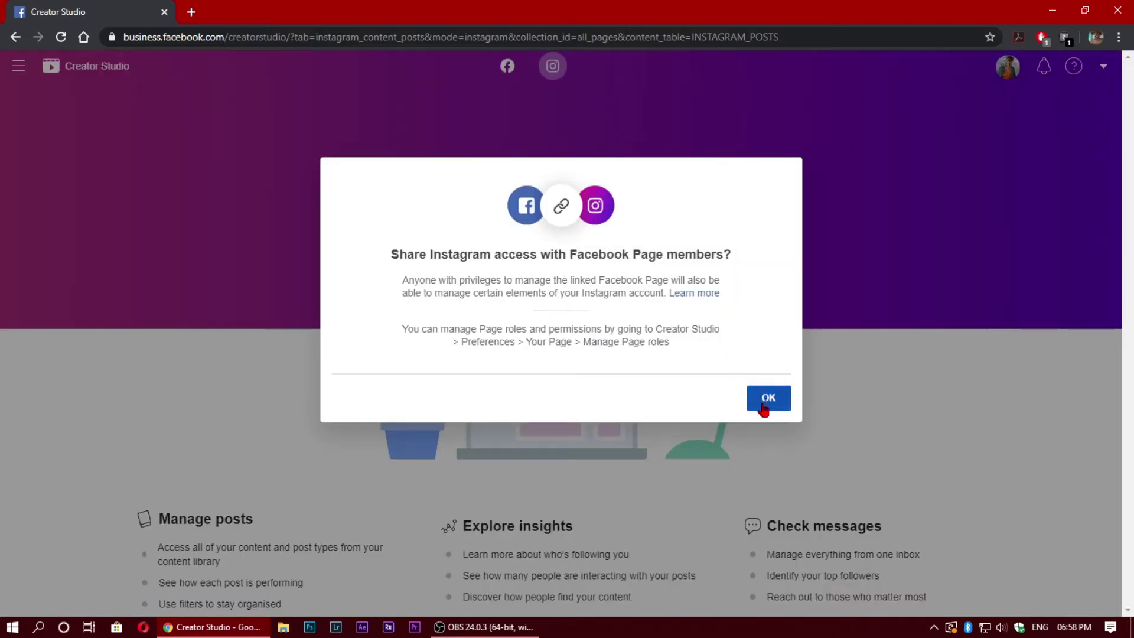
left_click(761, 408)
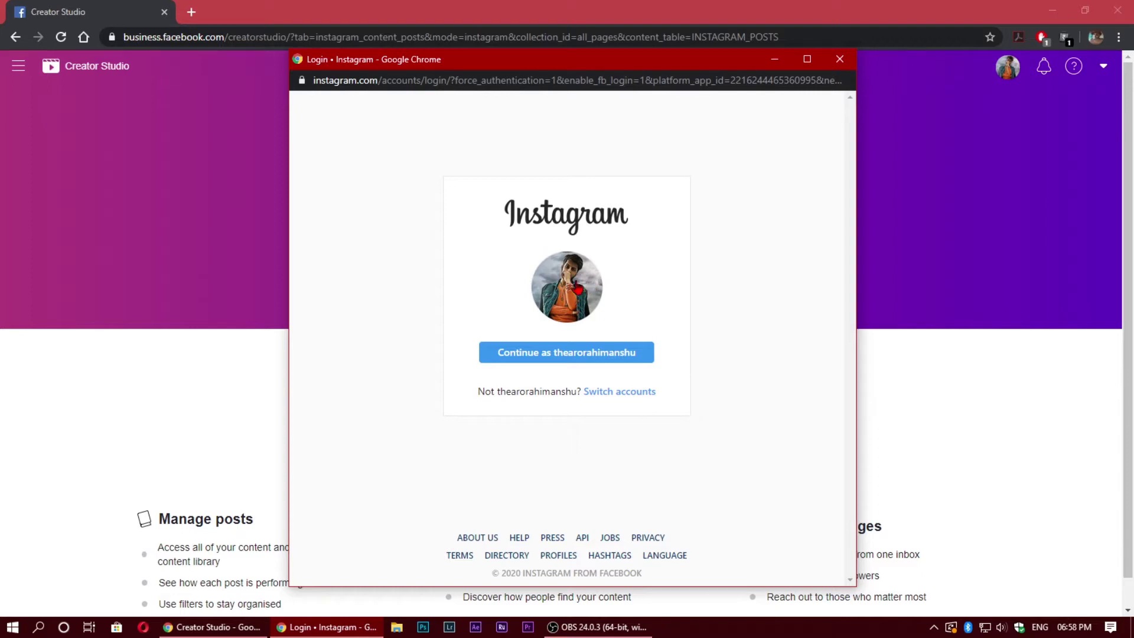
left_click(565, 354)
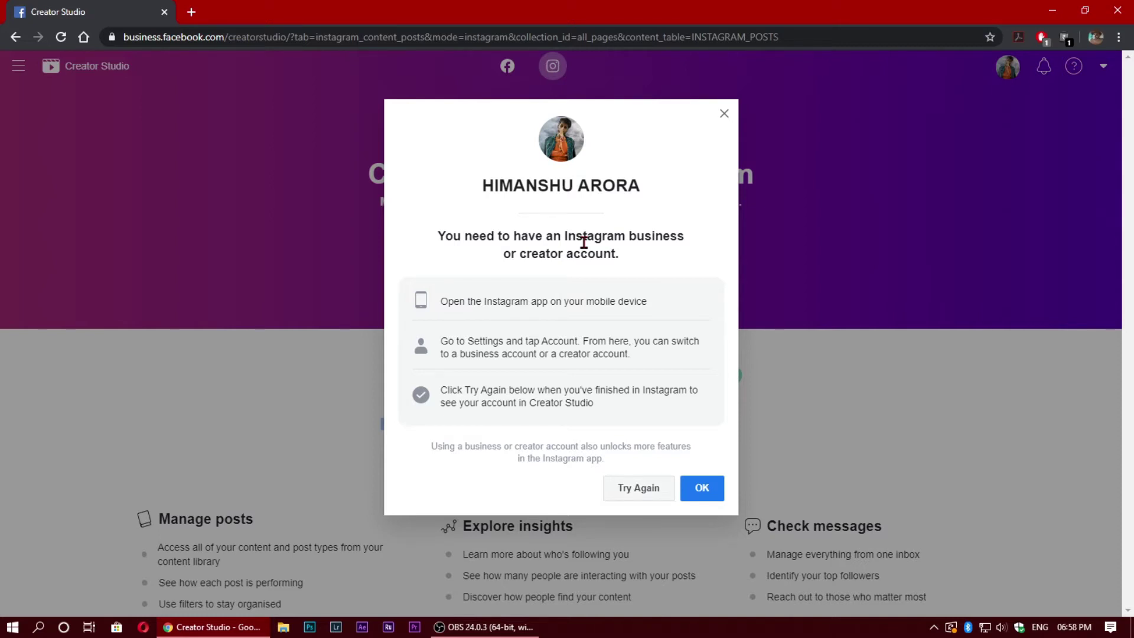
Dismiss the business-account notice, retry the connection and choose to log in with a different account
left_click(714, 488)
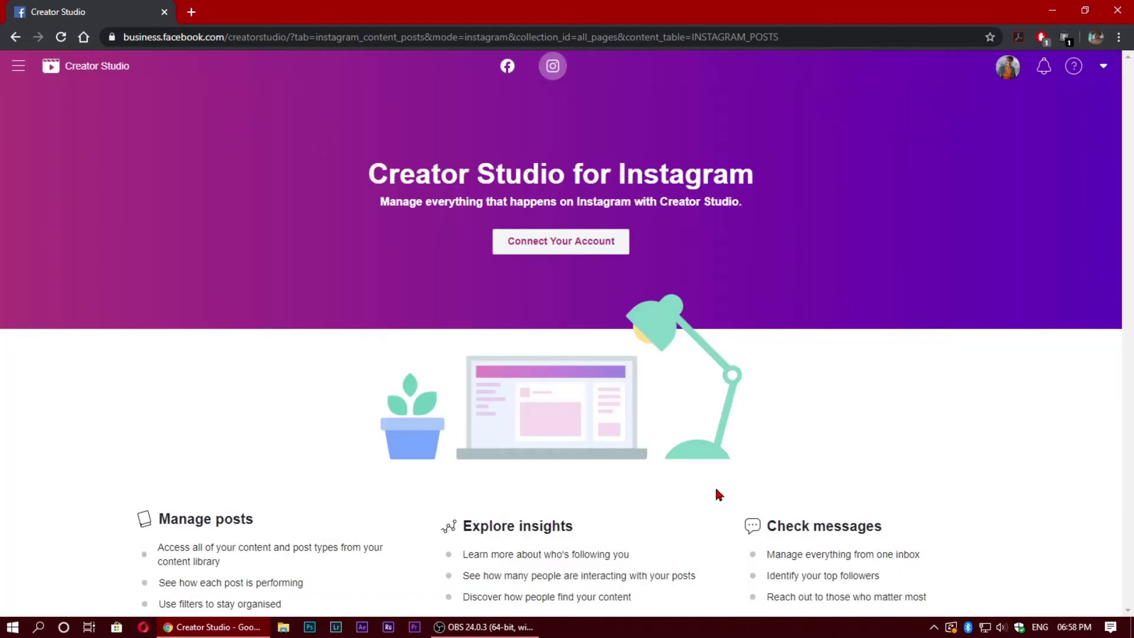
left_click(553, 250)
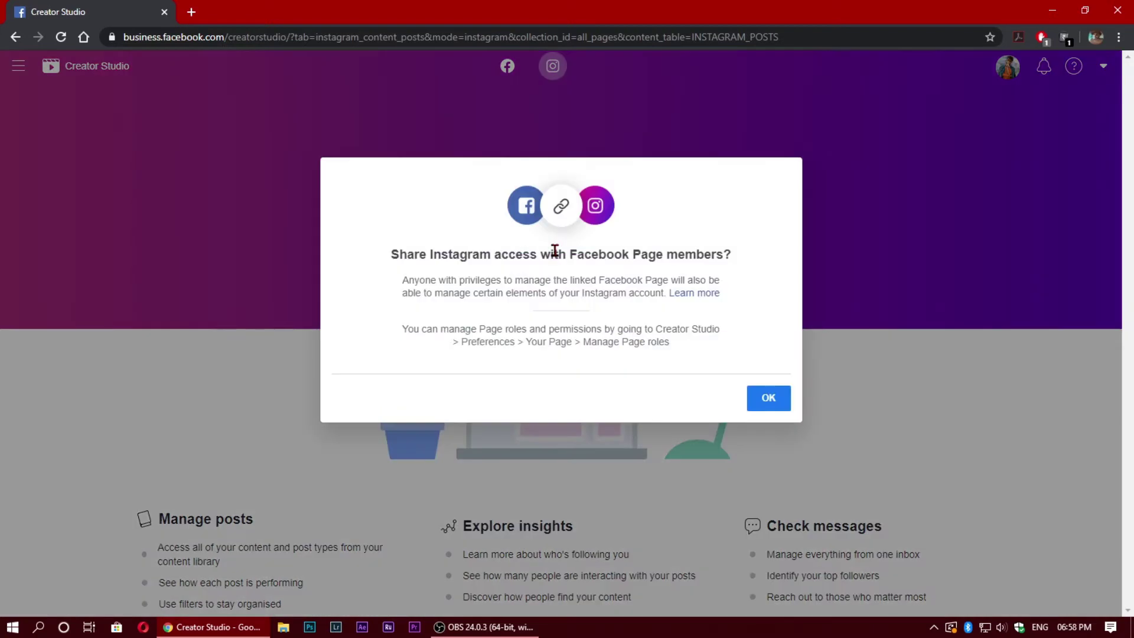
left_click(768, 398)
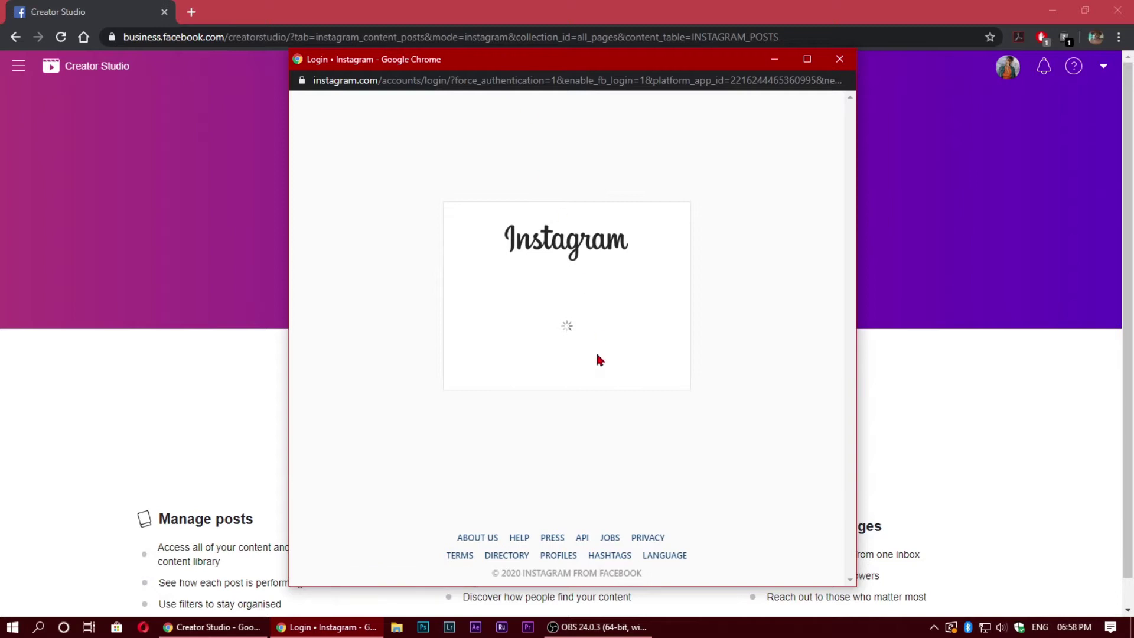
left_click(621, 390)
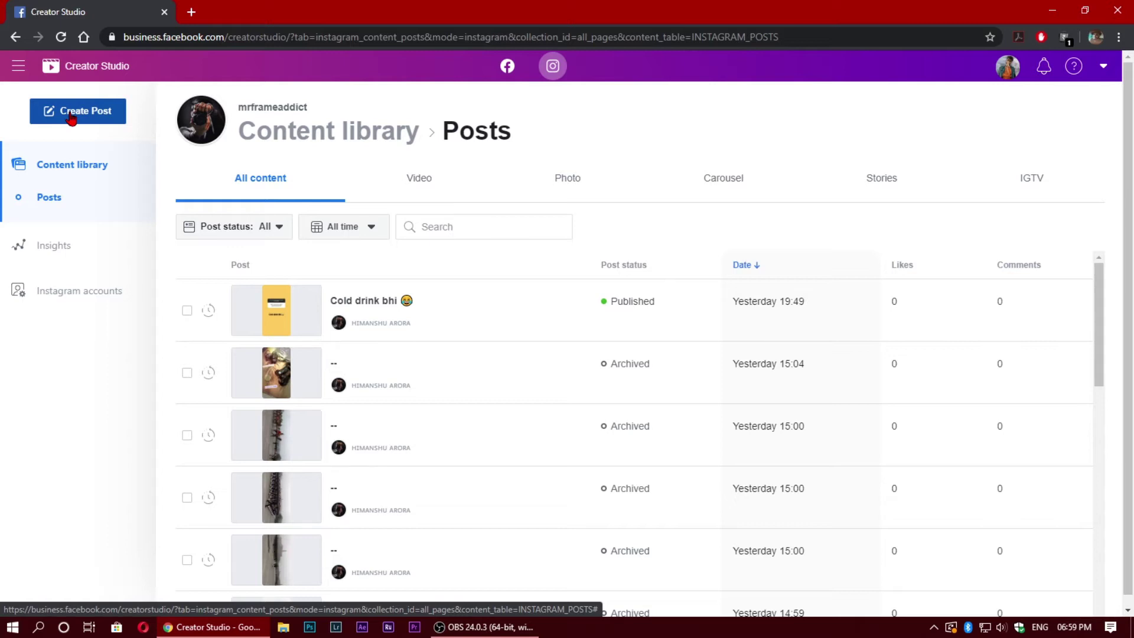
Create a new Instagram feed post and place the cursor in its caption box
left_click(71, 119)
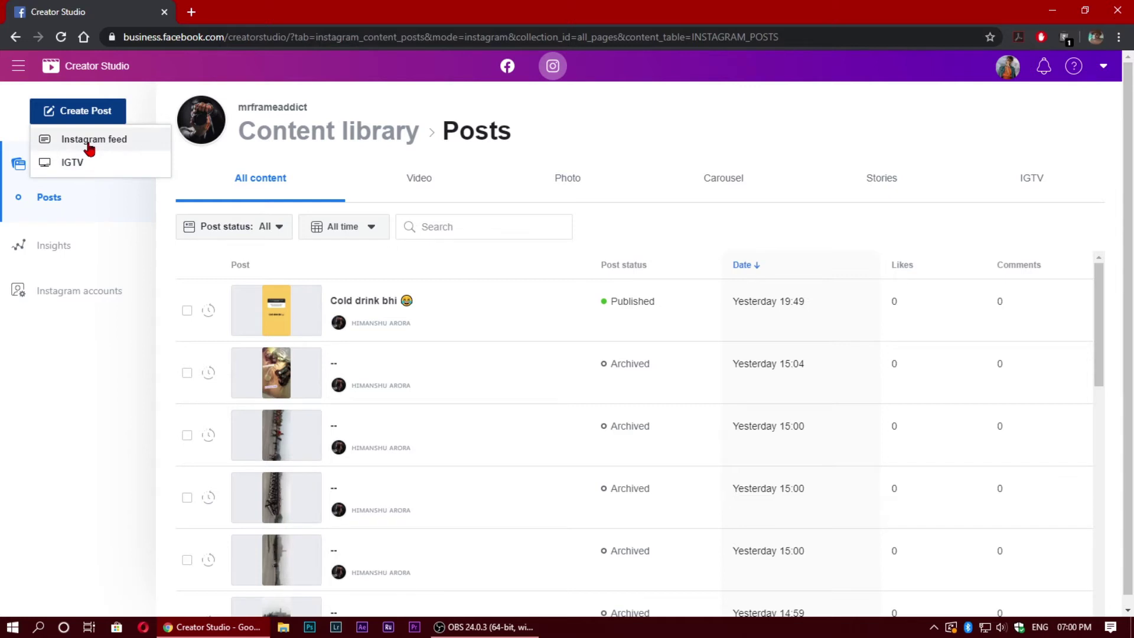
left_click(88, 143)
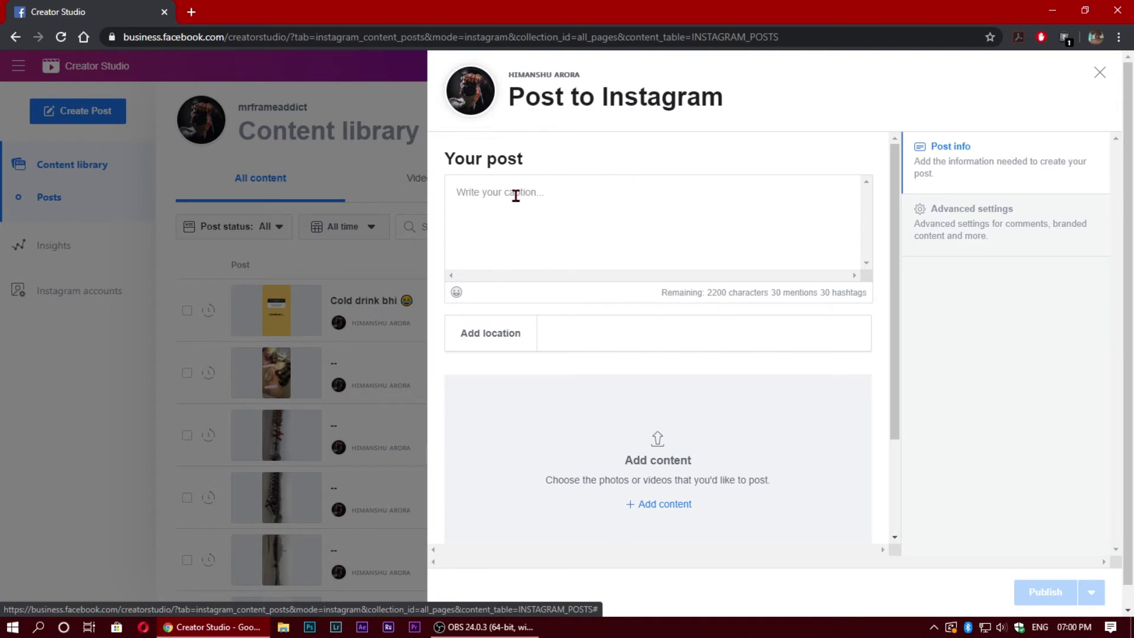
left_click(513, 193)
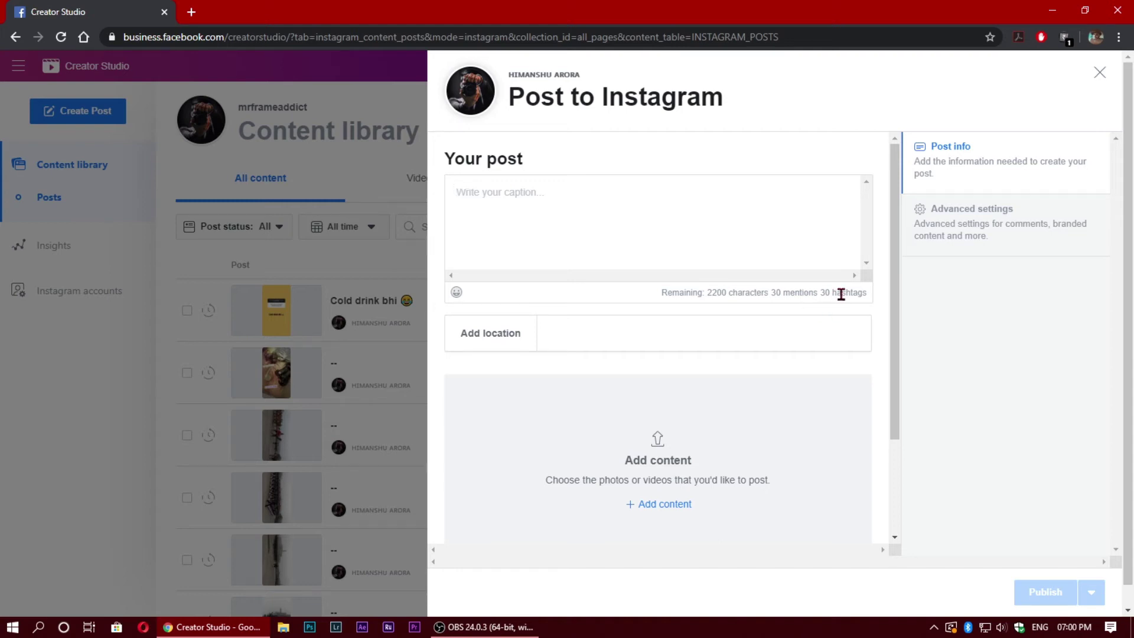
Paste the prepared caption with hashtags into the caption box
right_click(483, 197)
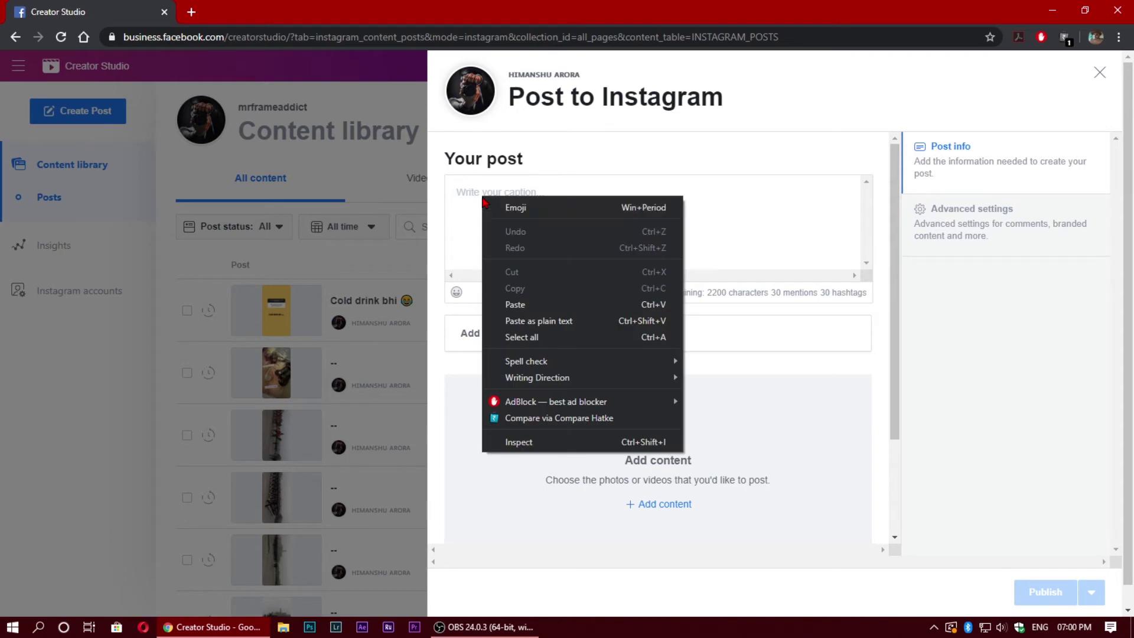
left_click(532, 304)
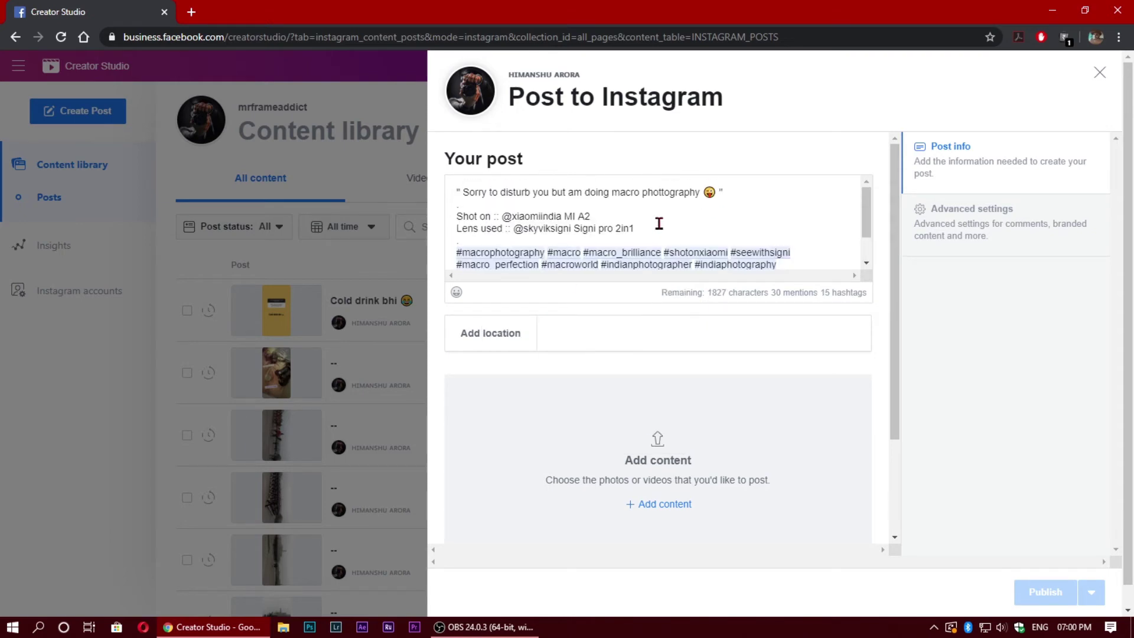
scroll(657, 223, "down", 1)
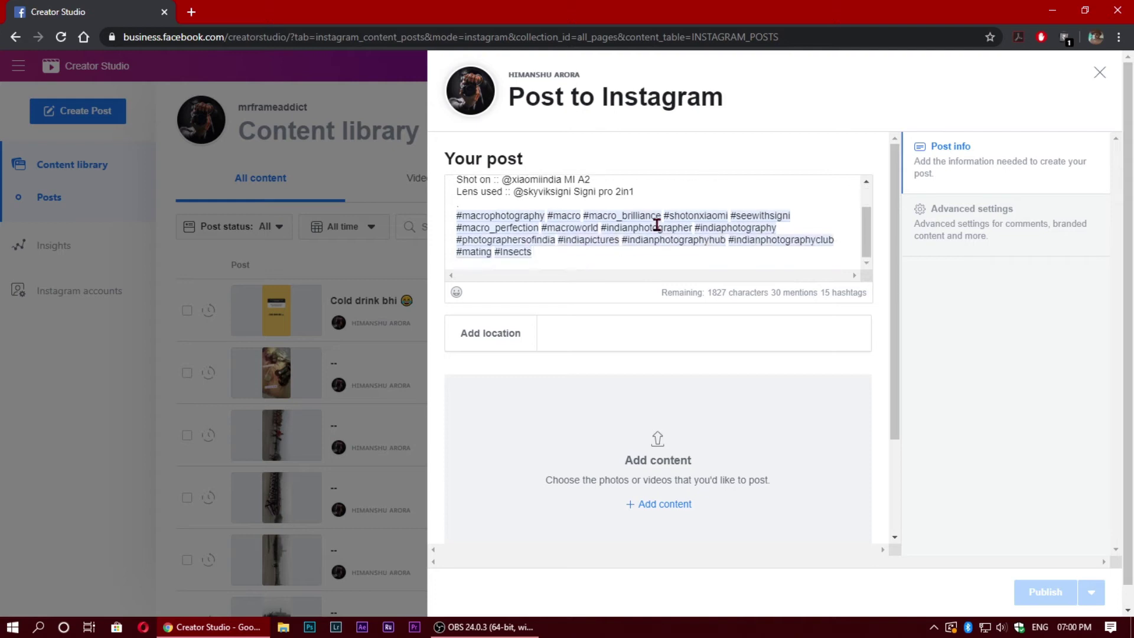
Search 'tomb' and set the location to Tomb of Safdar Jang, then open Add content
left_click(564, 333)
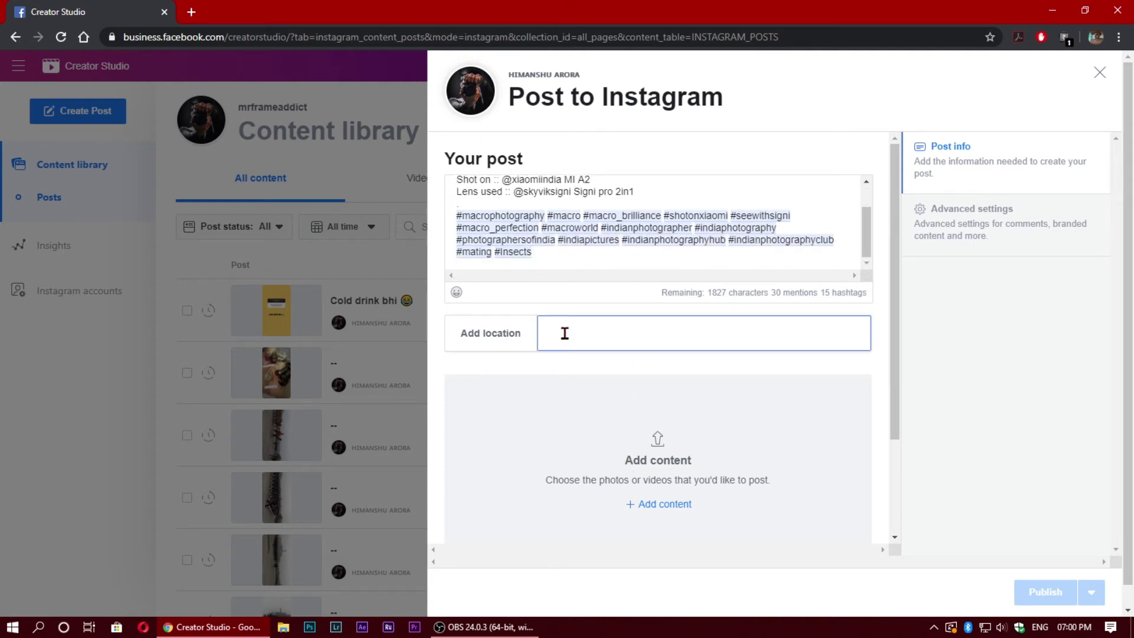
type("tomb")
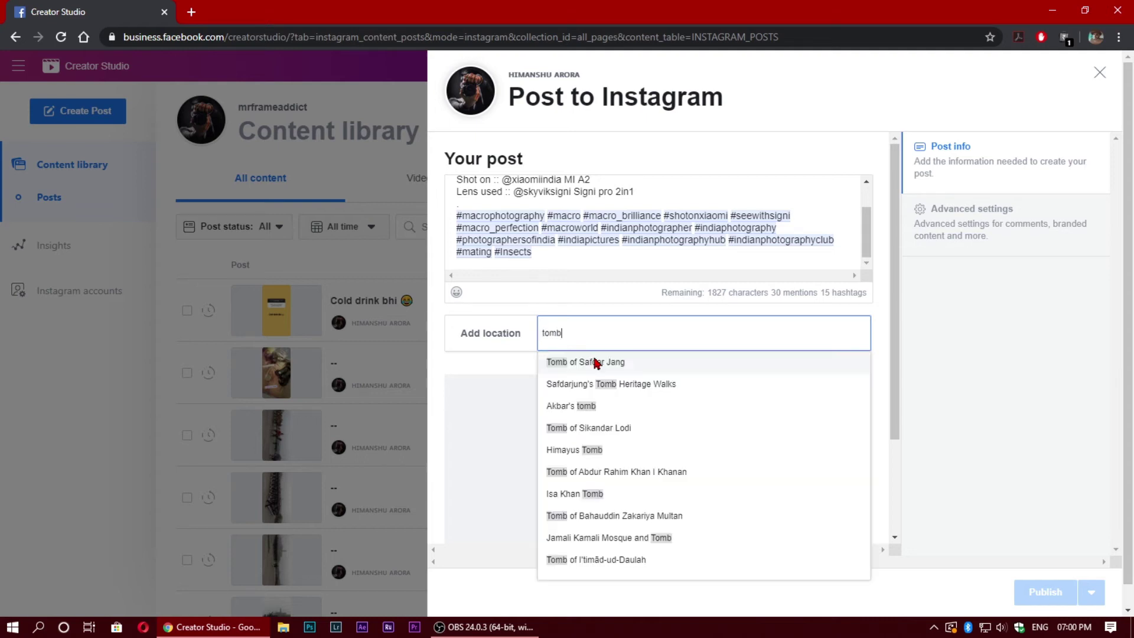
left_click(598, 363)
scroll(561, 458, "down", 1)
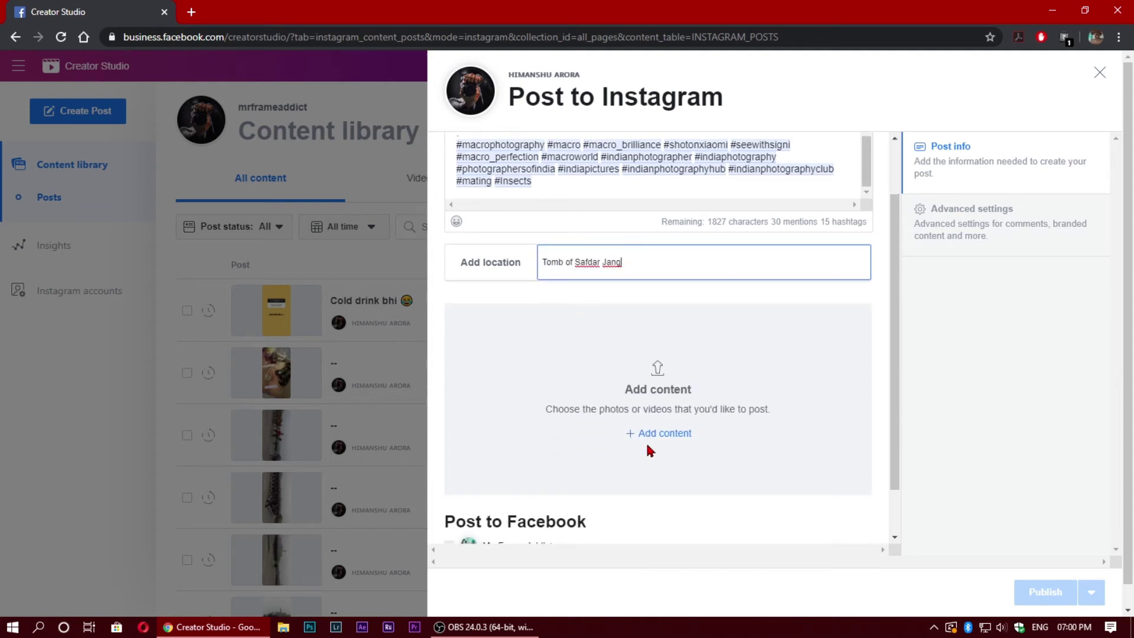
left_click(653, 437)
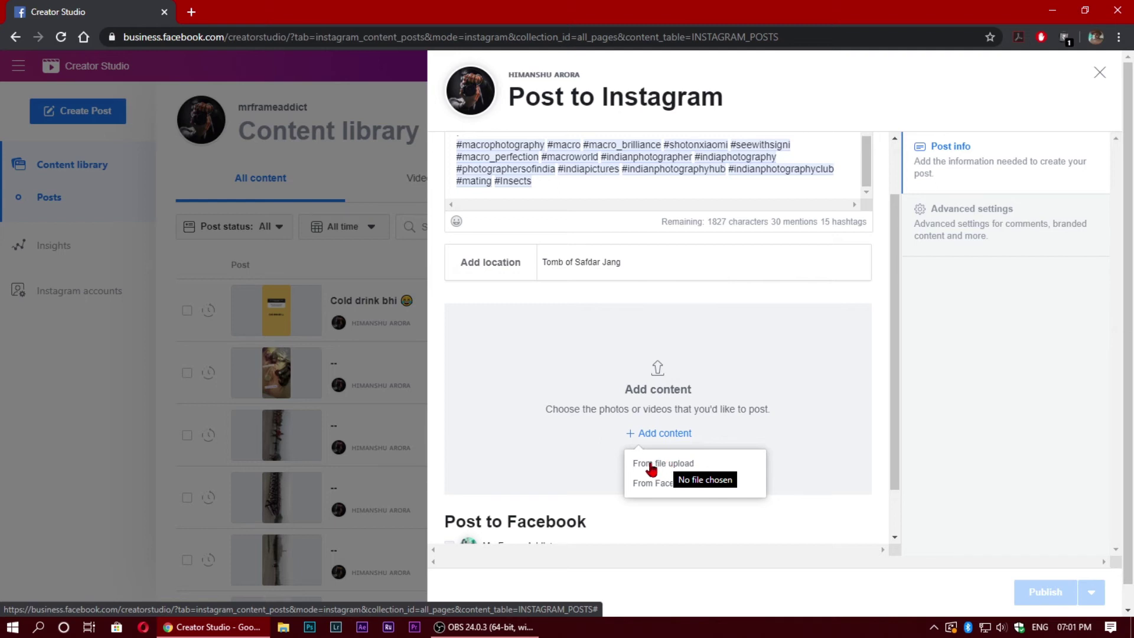
Upload macro.jpg from the computer, check Advanced settings, and return to Post info
left_click(651, 466)
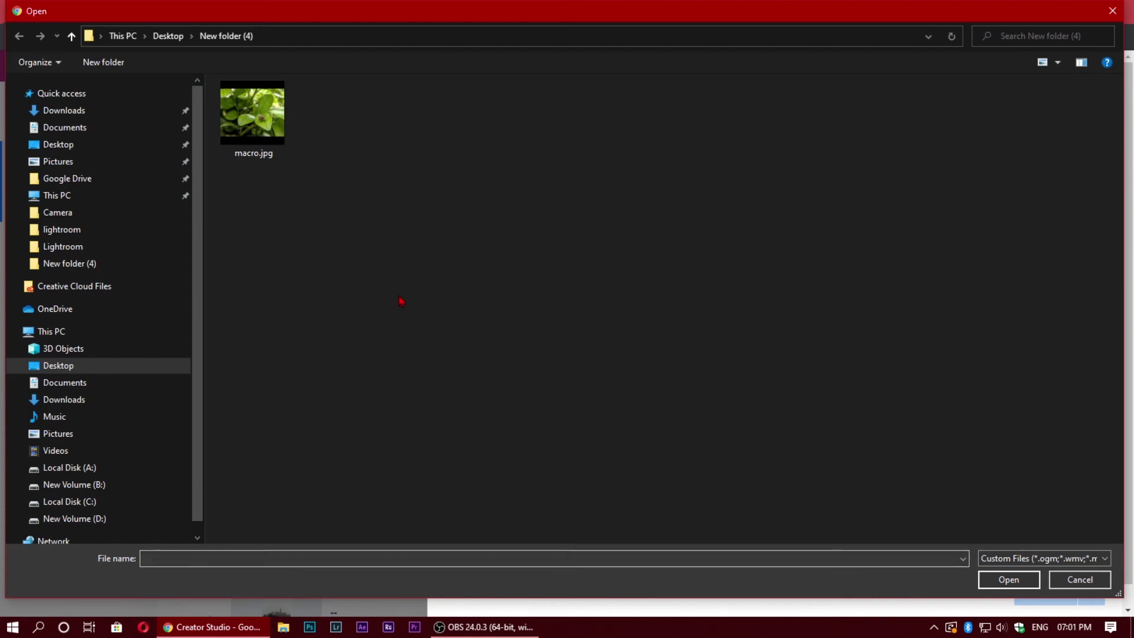
double_click(247, 120)
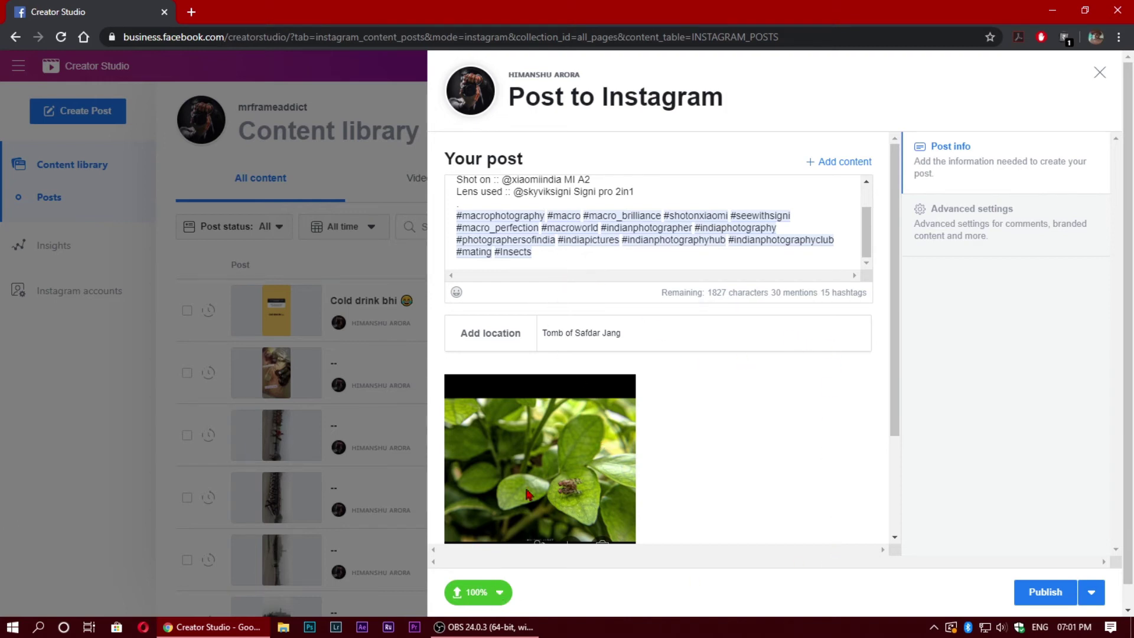
scroll(527, 493, "down", 2)
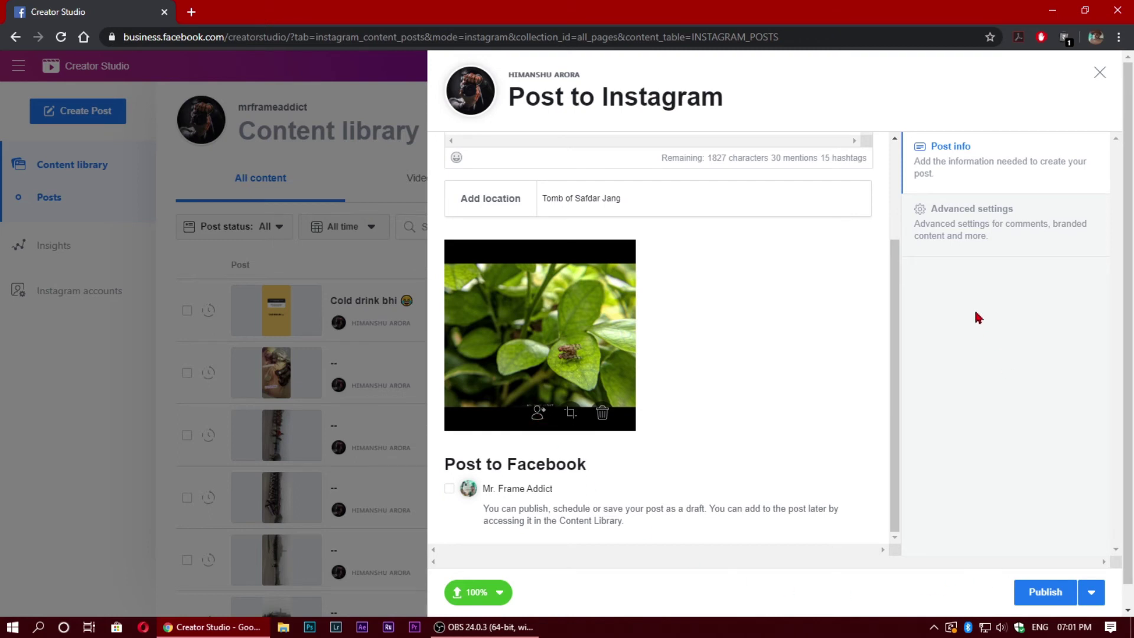
left_click(954, 242)
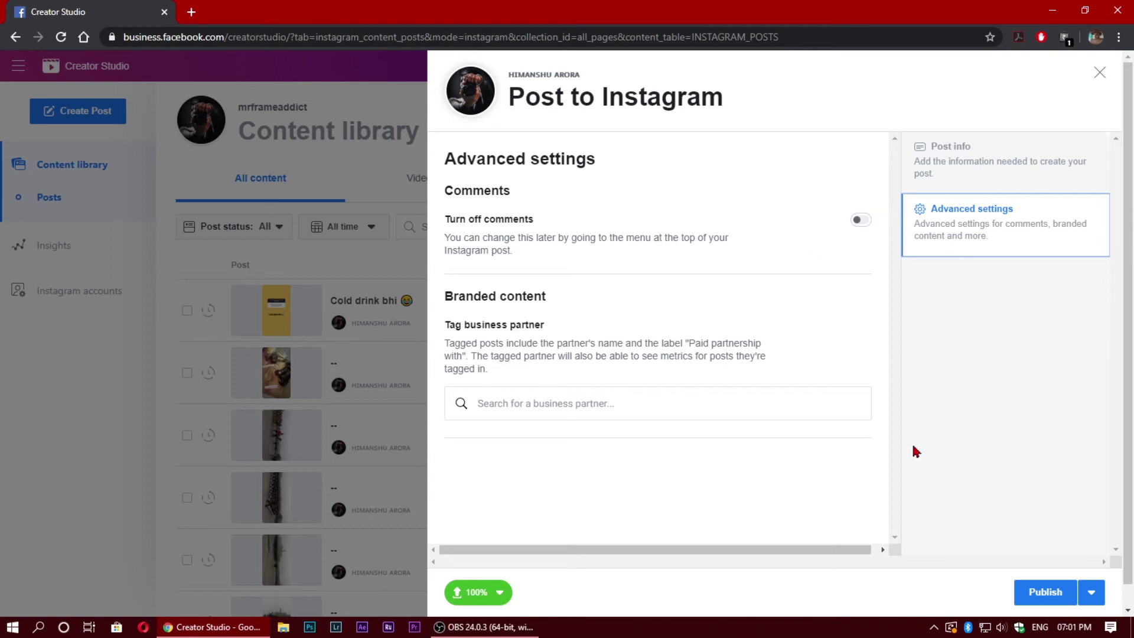
scroll(756, 431, "down", 1)
left_click(930, 173)
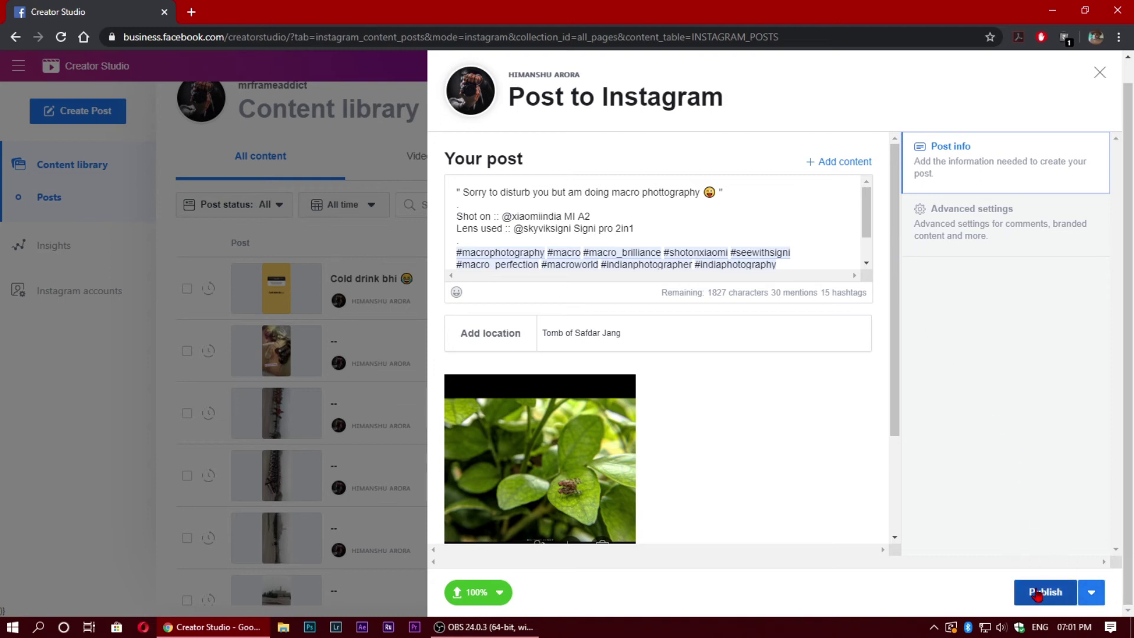
Schedule the post for 20/1/2020 at 19:00 and submit it
left_click(1092, 598)
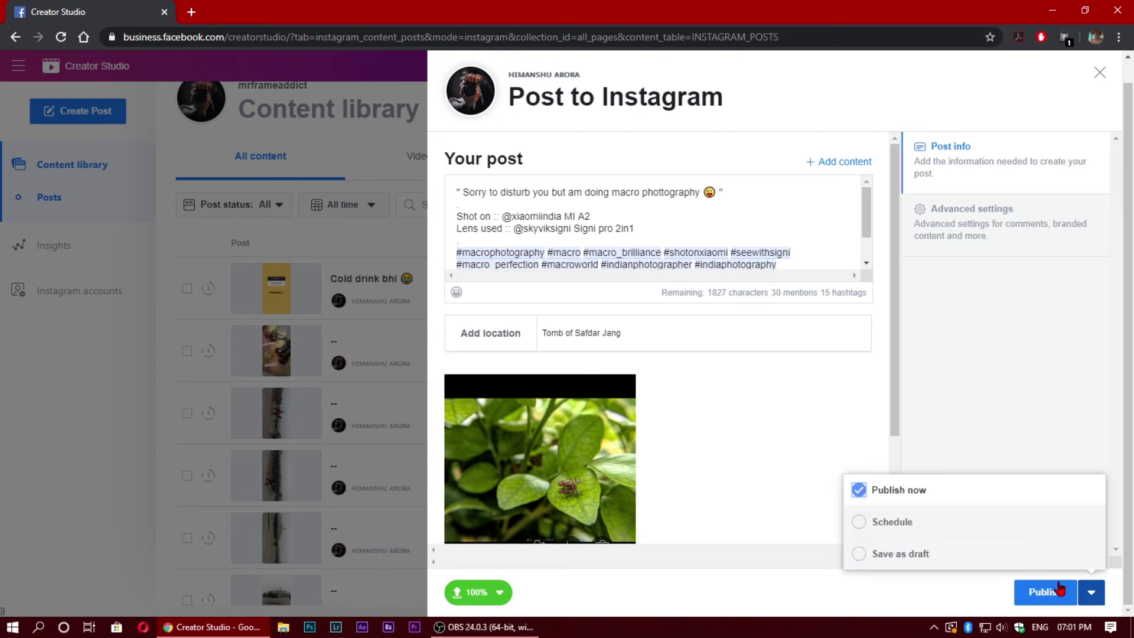
left_click(894, 524)
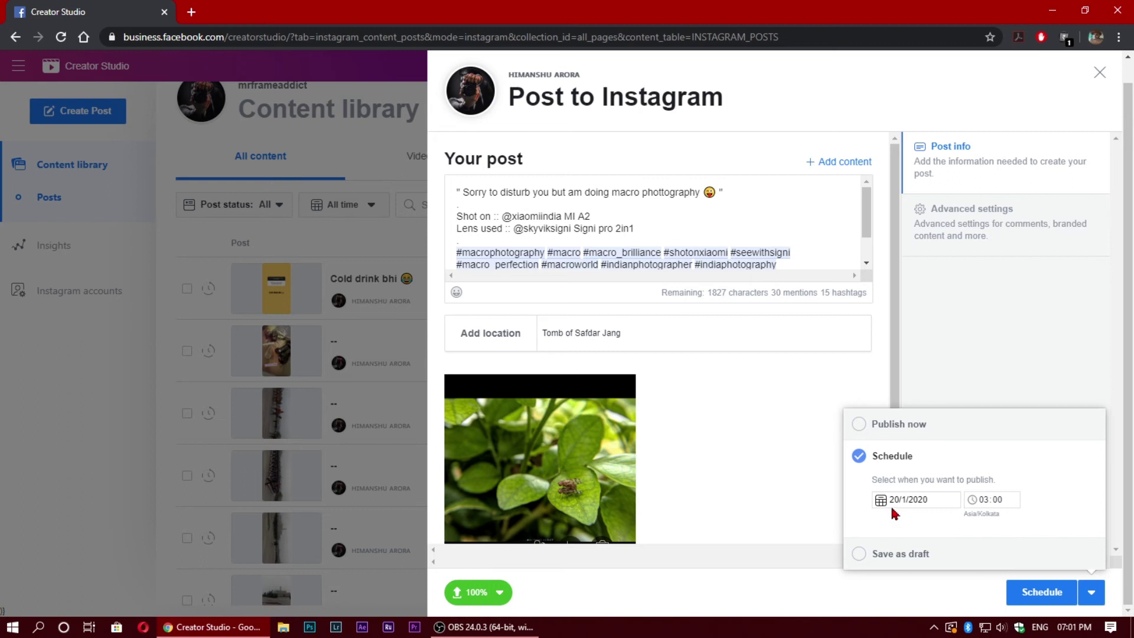
left_click(882, 501)
left_click(912, 434)
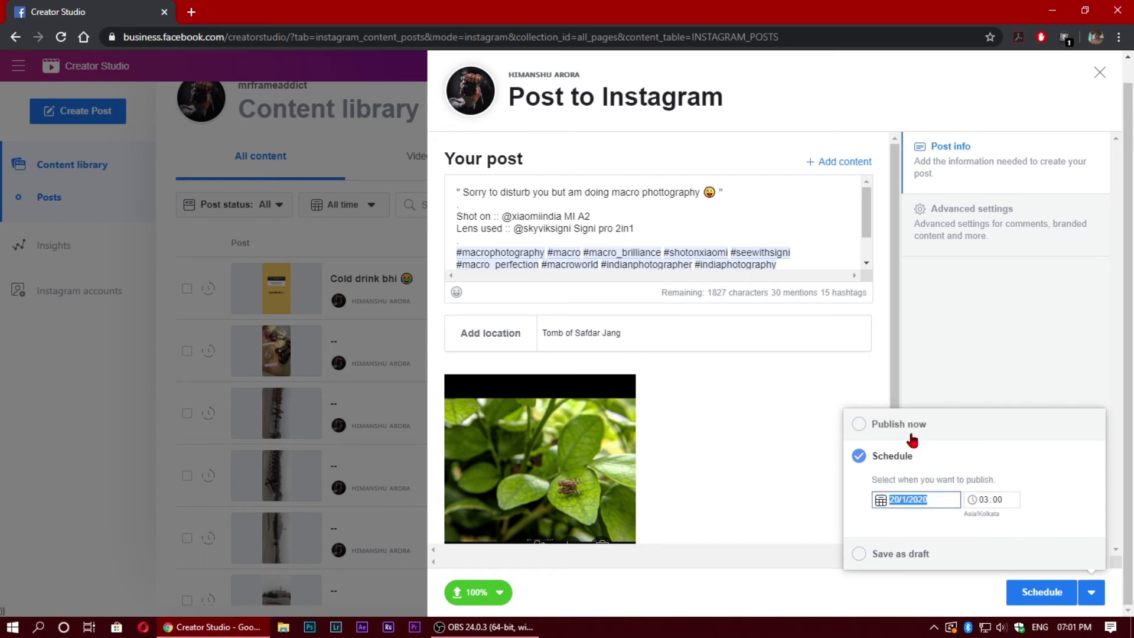
key("Tab")
type("19")
left_click(1030, 425)
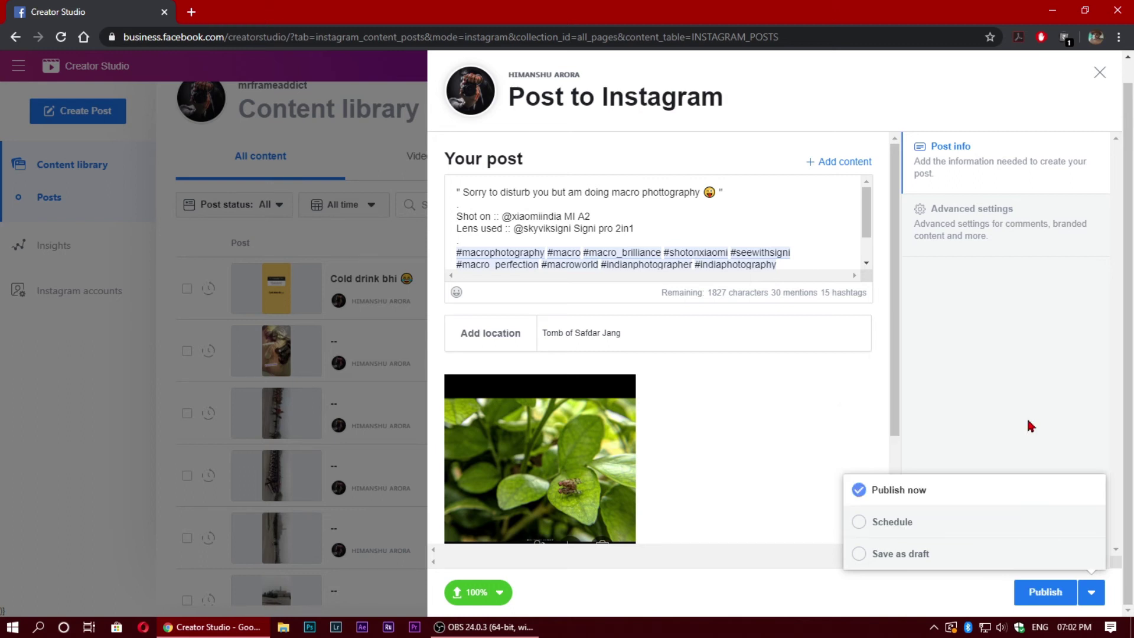
left_click(952, 539)
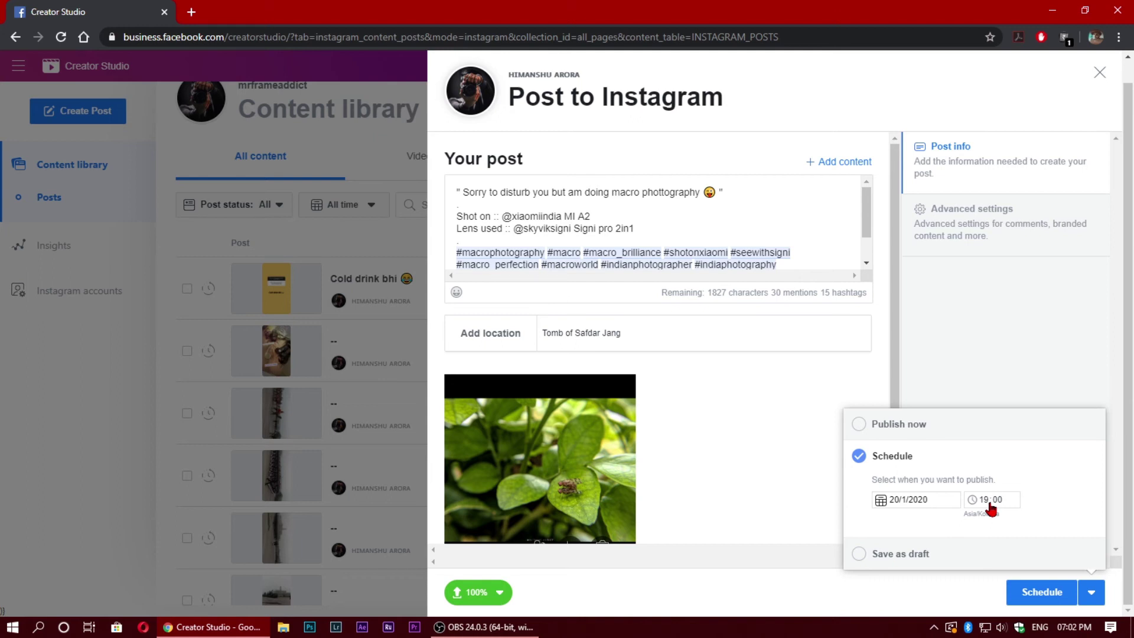
left_click(1039, 600)
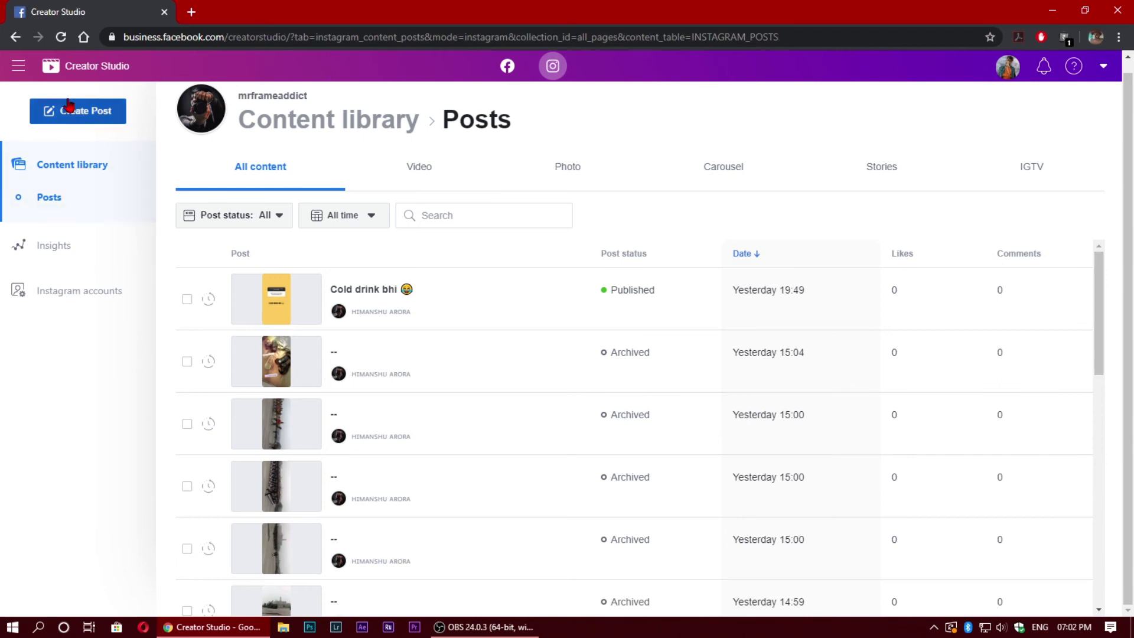
Reload the Instagram Posts page to look for the newly scheduled post
left_click(60, 39)
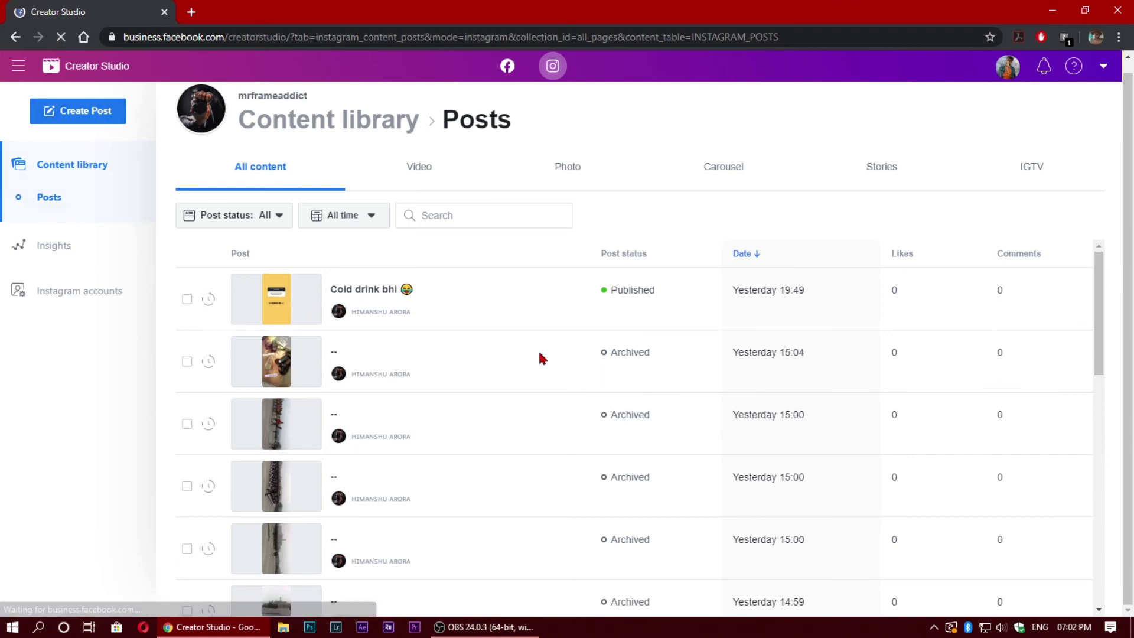